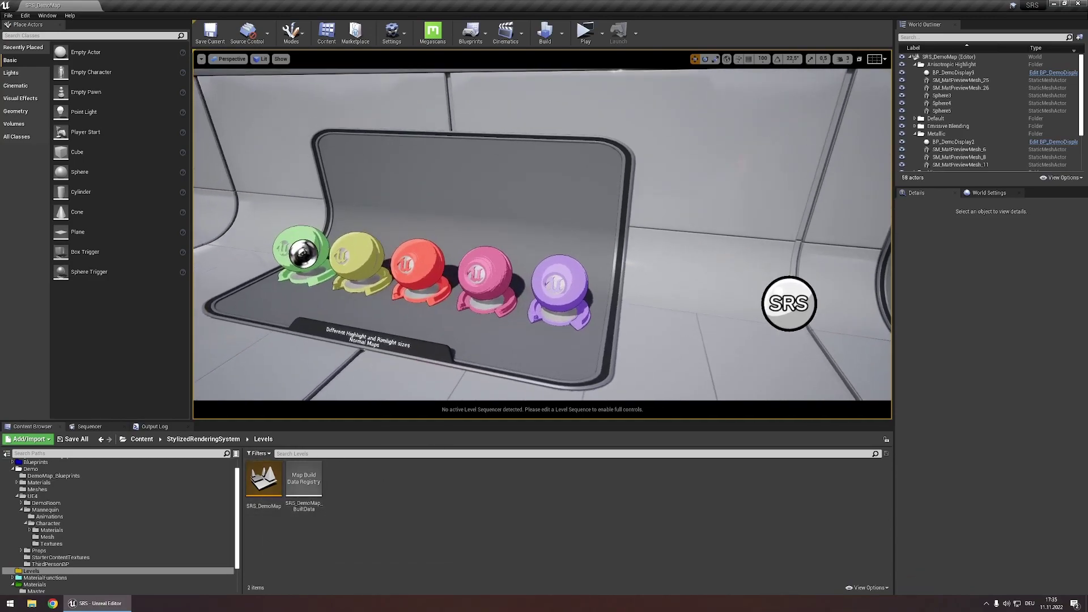
# Step: Duplicate the purple preview sphere to its right as SM_MatPreviewMesh_31 and frame the view on it
pyautogui.click(524, 250)
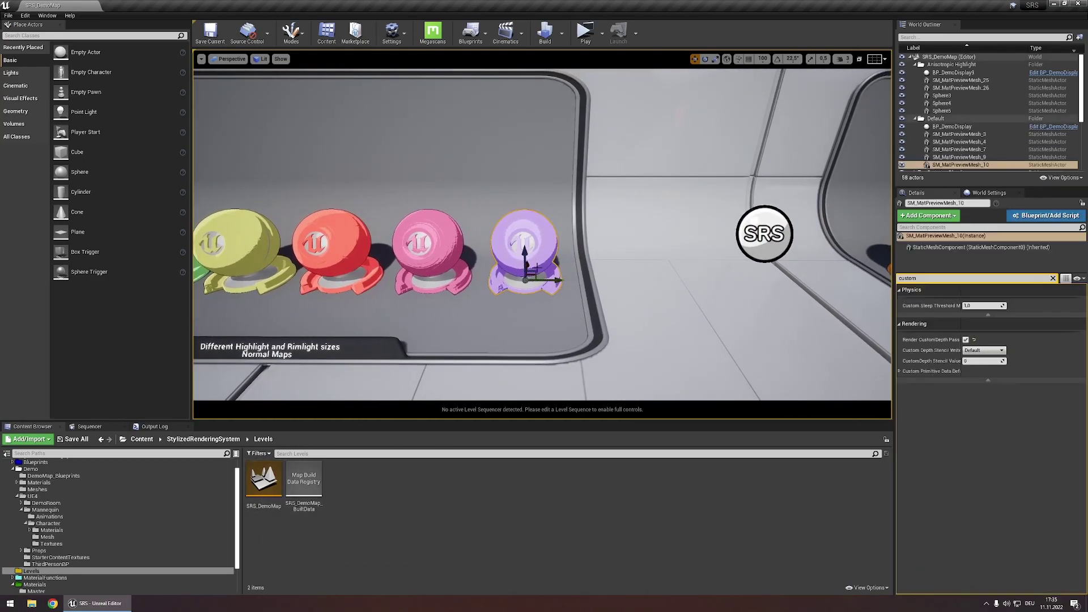
pyautogui.keyDown('alt'); pyautogui.moveTo(555, 279); pyautogui.dragTo(664, 280); pyautogui.keyUp('alt')
pyautogui.scroll(-5, 690, 221)
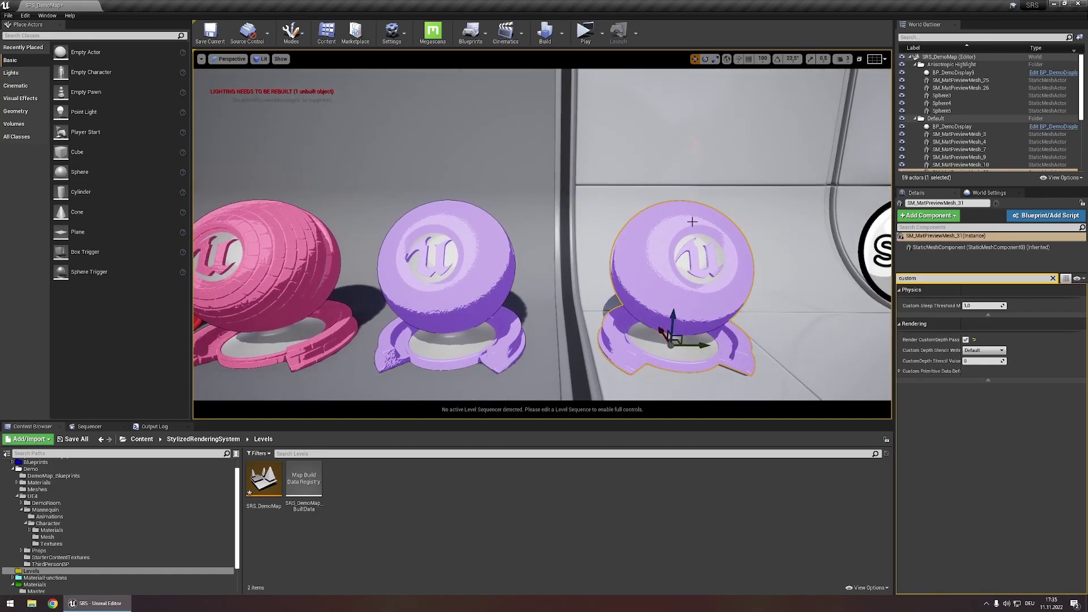
pyautogui.press('f')
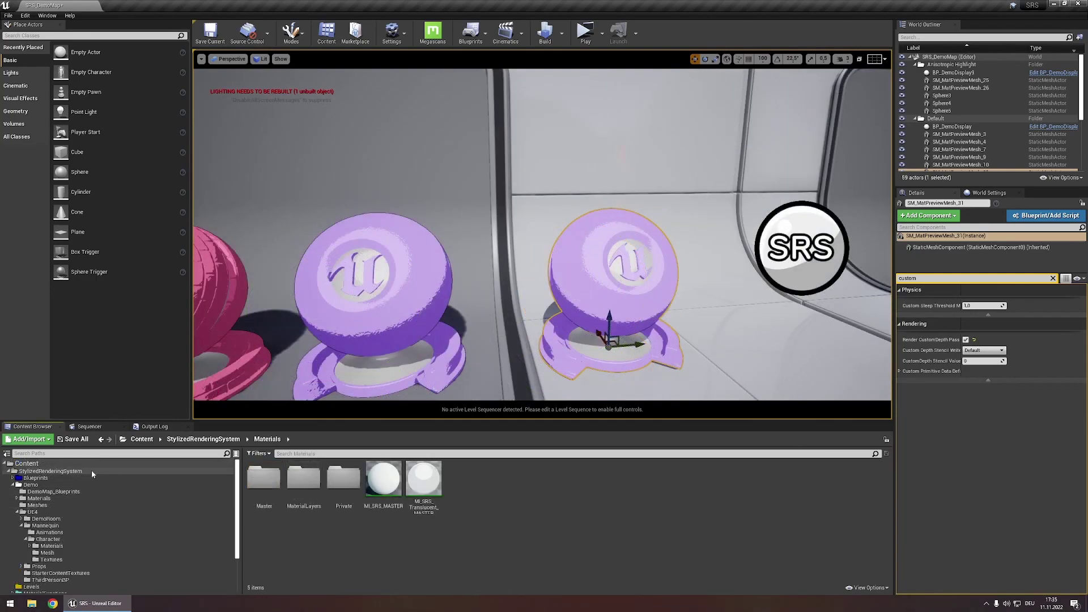
# Step: In StylizedRenderingSystem > Materials > Private, copy-paste M_SRS_MASTER_CelShader to create M_SRS_MASTER_CelShader_2
pyautogui.click(105, 463)
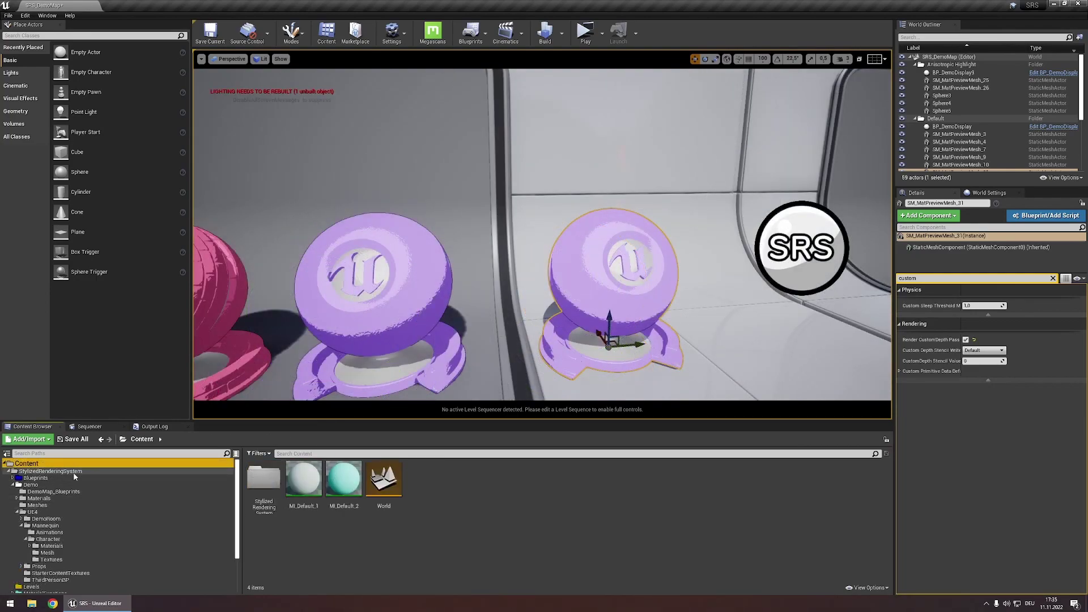
pyautogui.click(264, 481)
pyautogui.doubleClick(275, 497)
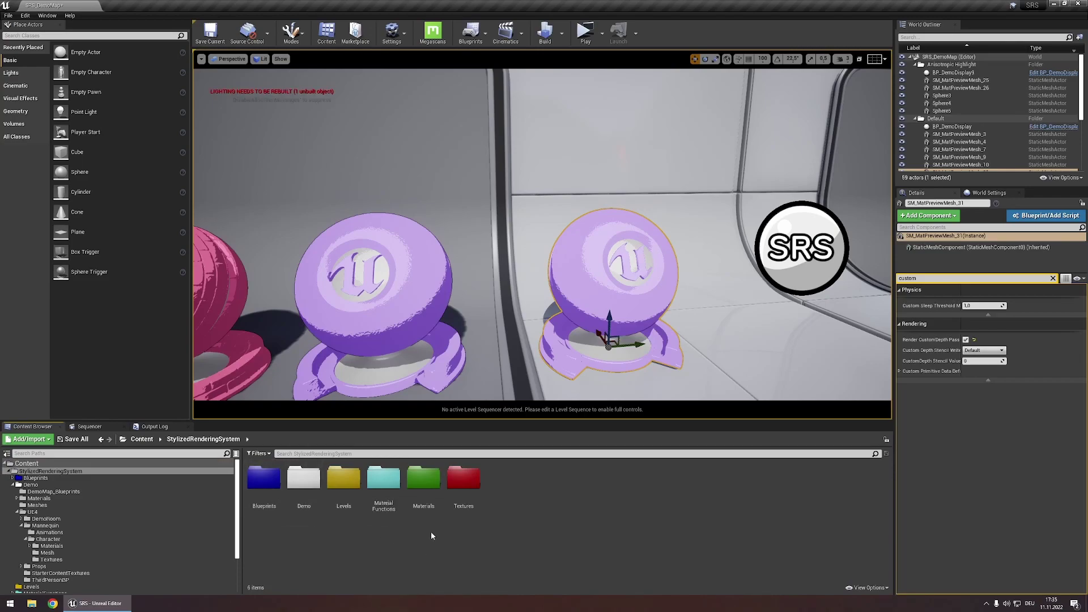
pyautogui.doubleClick(423, 480)
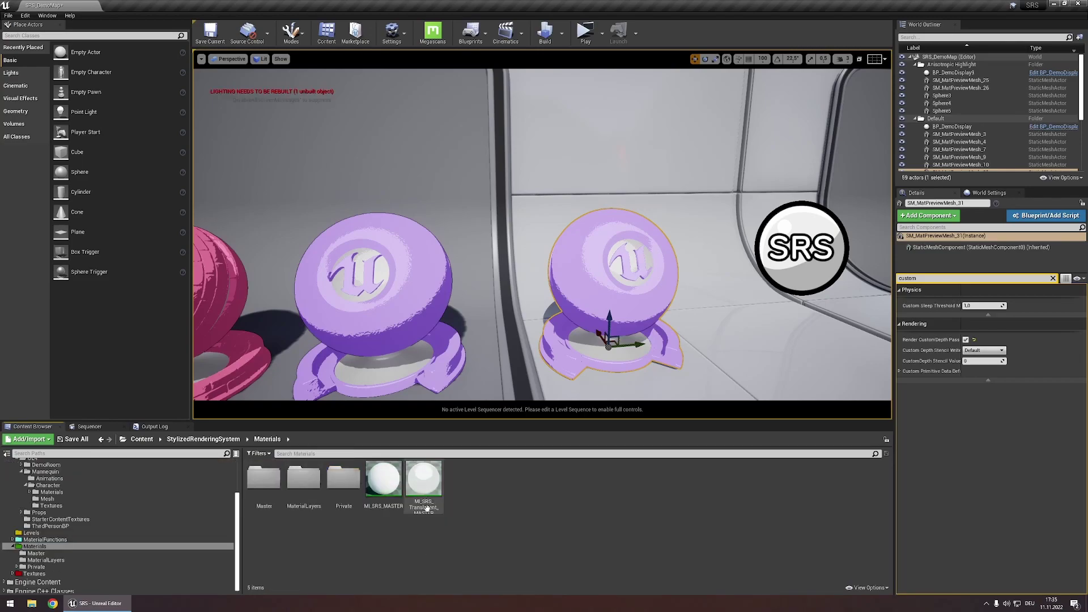
pyautogui.doubleClick(343, 479)
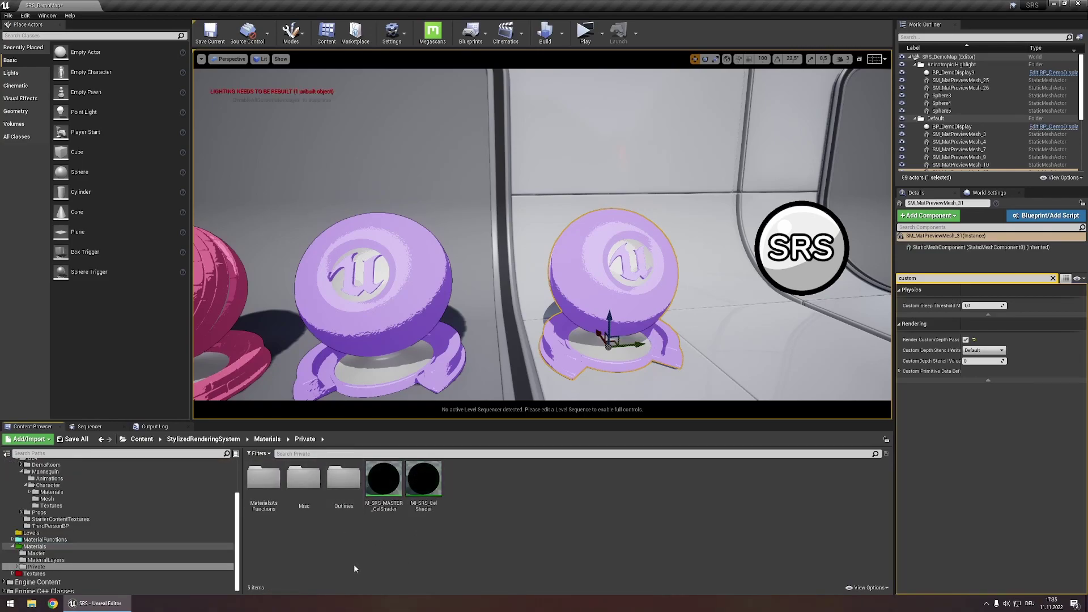
pyautogui.click(385, 503)
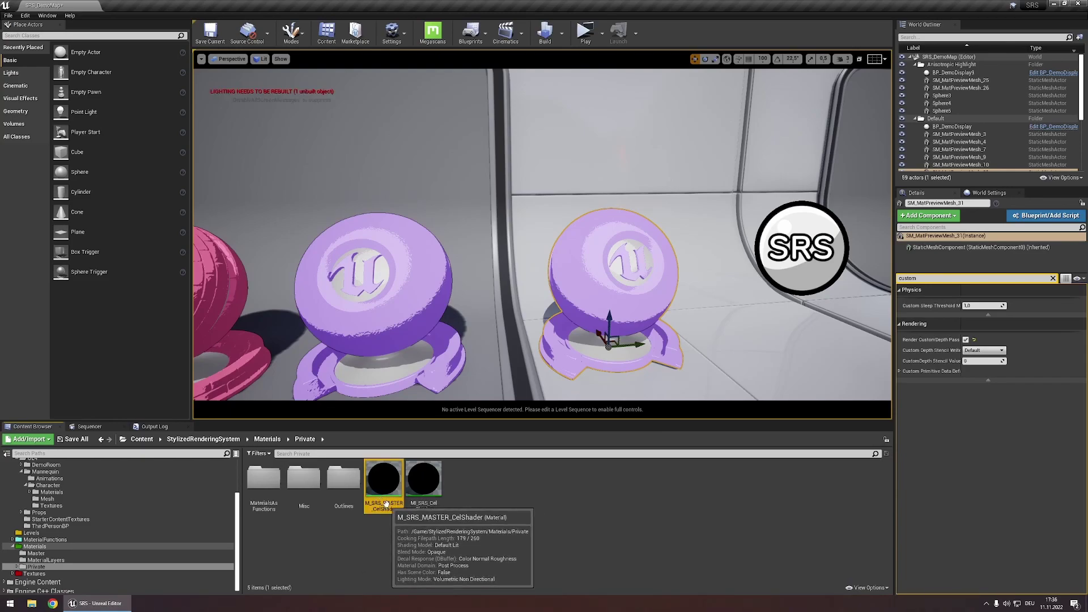
pyautogui.hotkey('ctrl', 'c')
pyautogui.hotkey('ctrl', 'v')
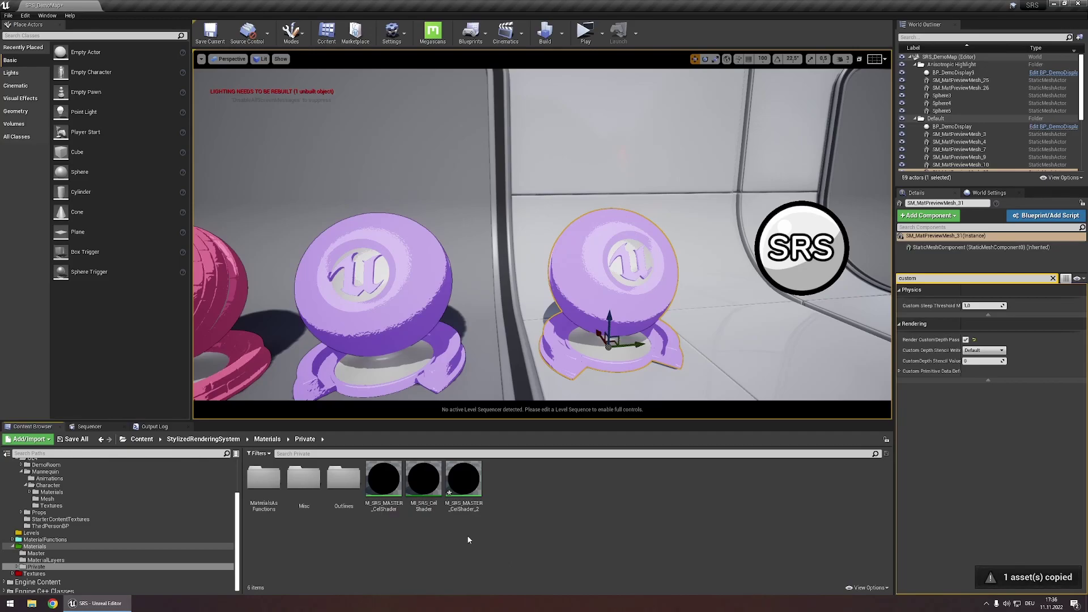
# Step: Set M_SRS_MASTER_CelShader_2's Blendable Priority to 1, apply it, and return to the level editor
pyautogui.doubleClick(452, 486)
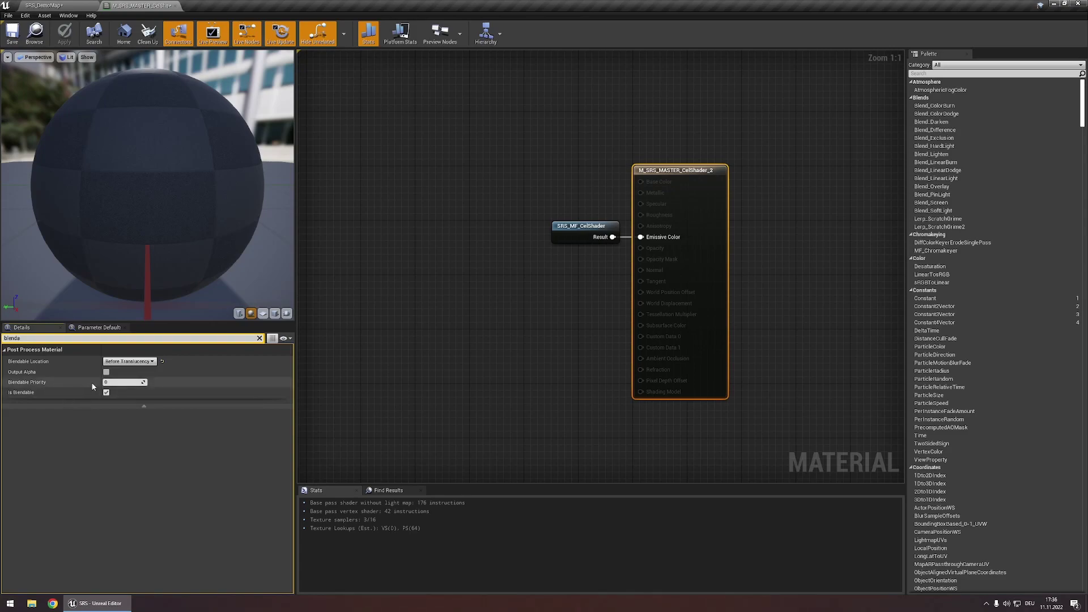
pyautogui.click(125, 383)
pyautogui.write('1')
pyautogui.press('Return')
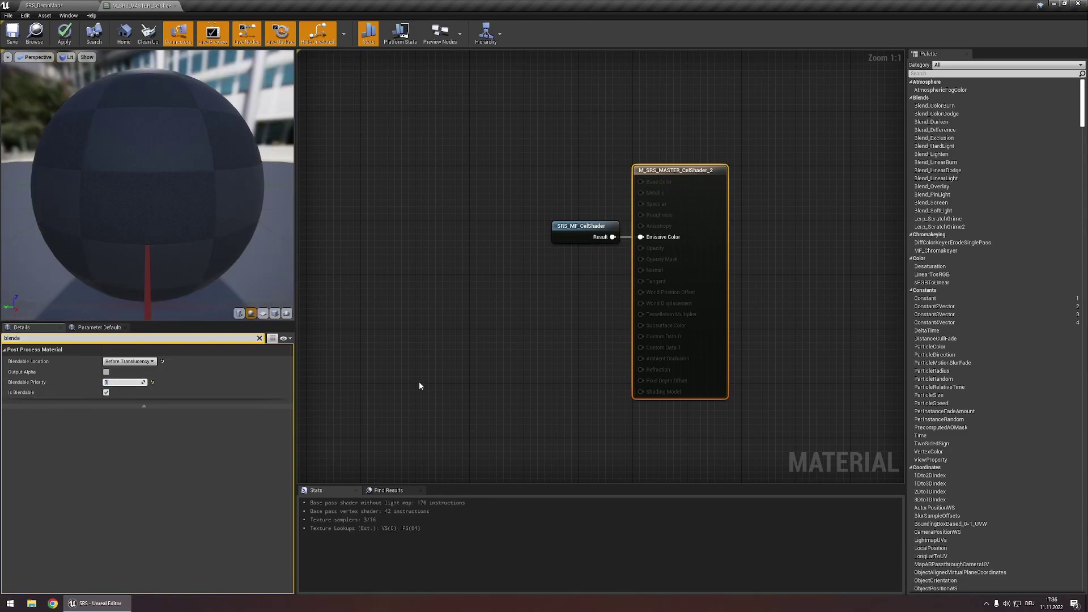
pyautogui.click(396, 340)
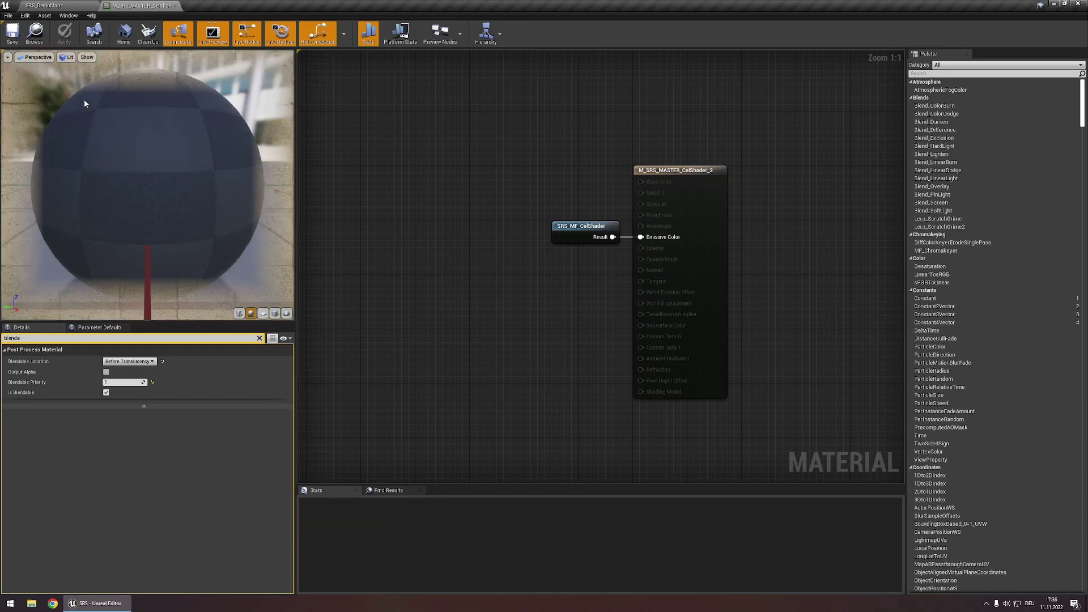
pyautogui.click(42, 5)
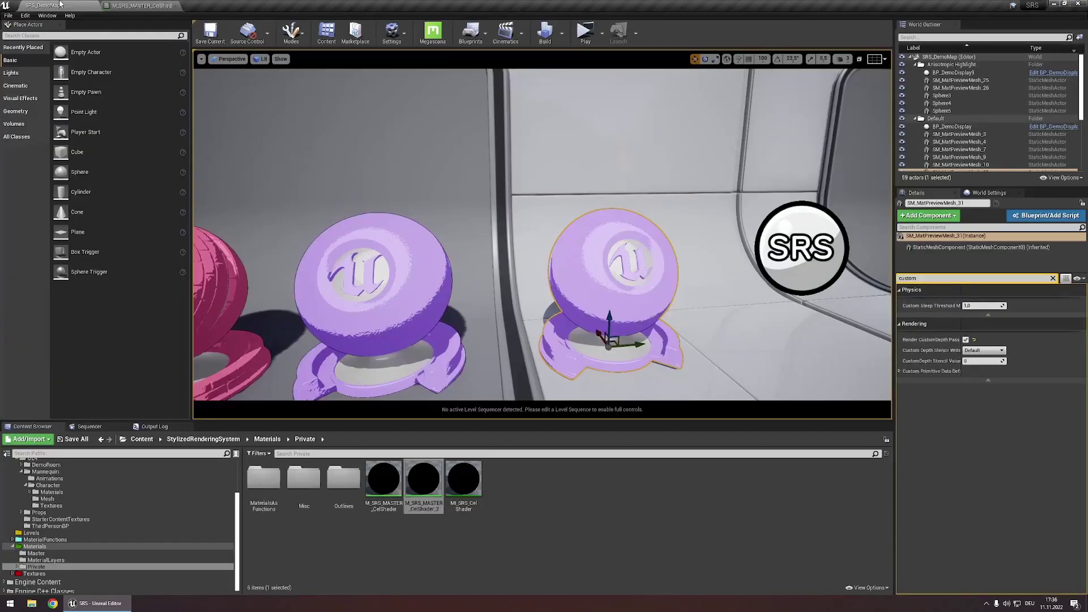
# Step: Create M_SRS_MASTER_CelShader_2_Inst from M_SRS_MASTER_CelShader_2, keeping the default name
pyautogui.rightClick(423, 482)
pyautogui.click(476, 280)
pyautogui.press('Return')
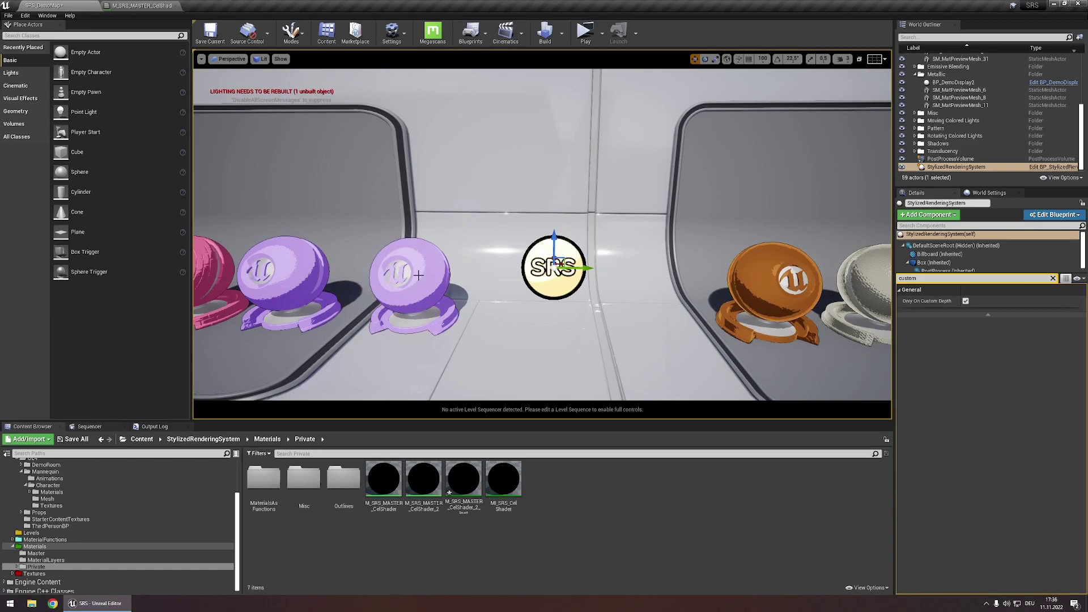
# Step: Clear the Details filter and expand StylizedRenderingSystem2's General section, including its advanced stencil and cel shader settings
pyautogui.moveTo(424, 274); pyautogui.dragTo(634, 269)
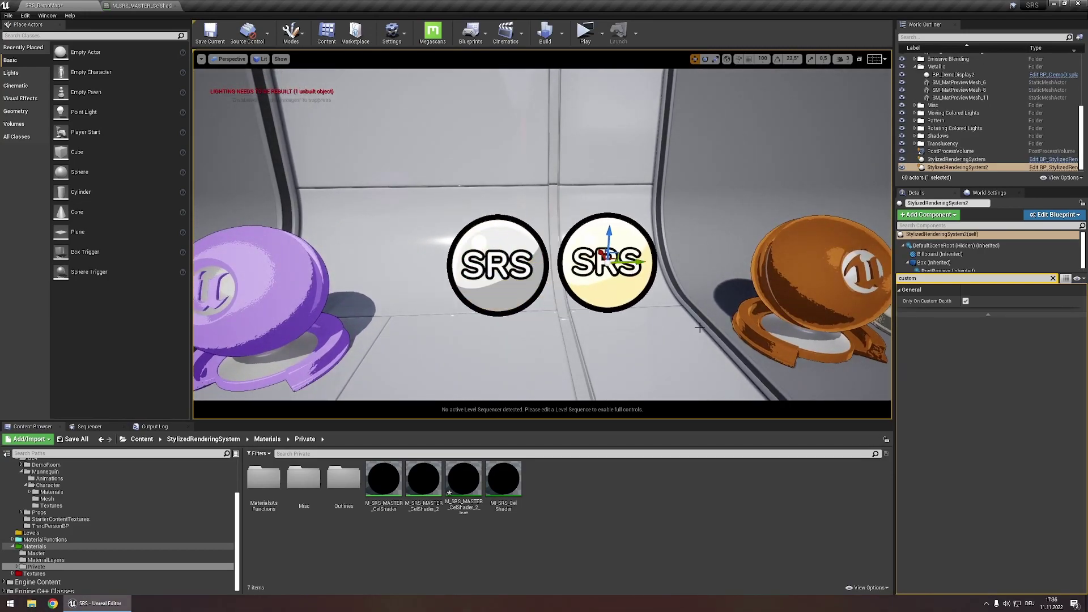
pyautogui.click(1053, 278)
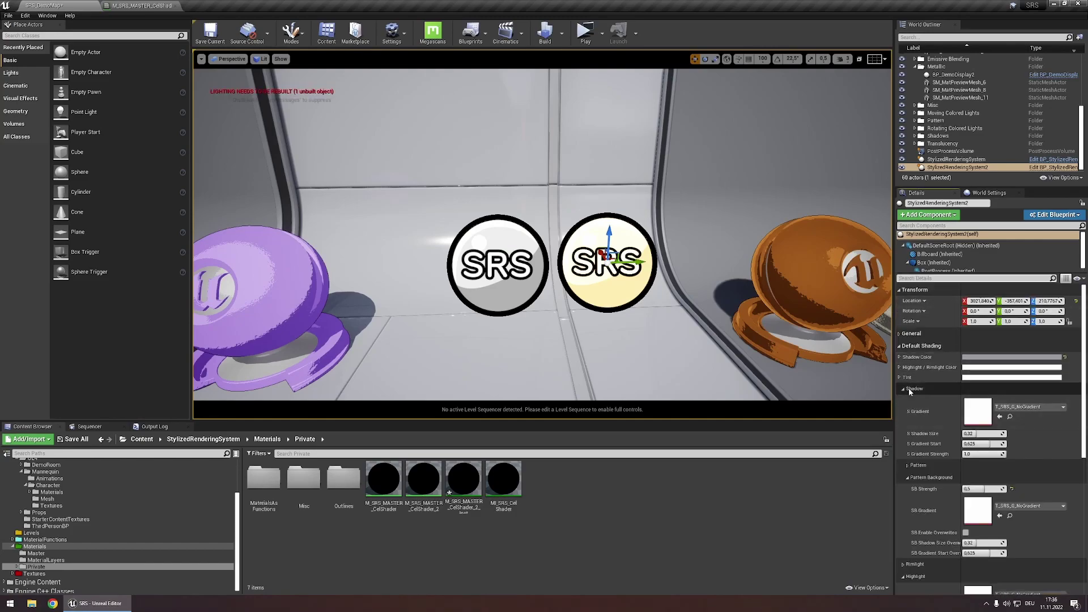
pyautogui.click(901, 346)
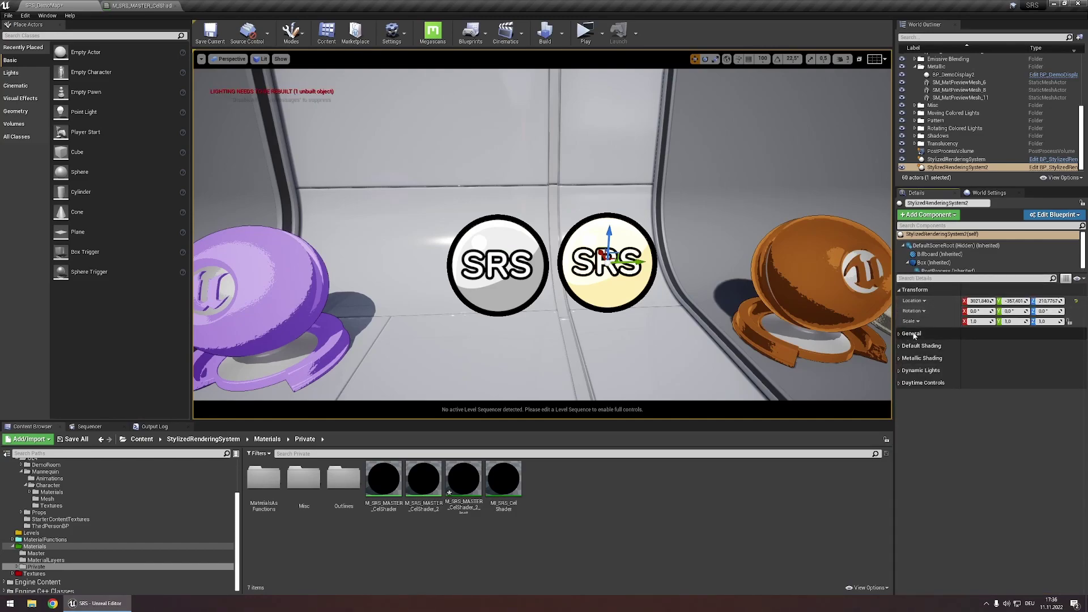
pyautogui.click(901, 334)
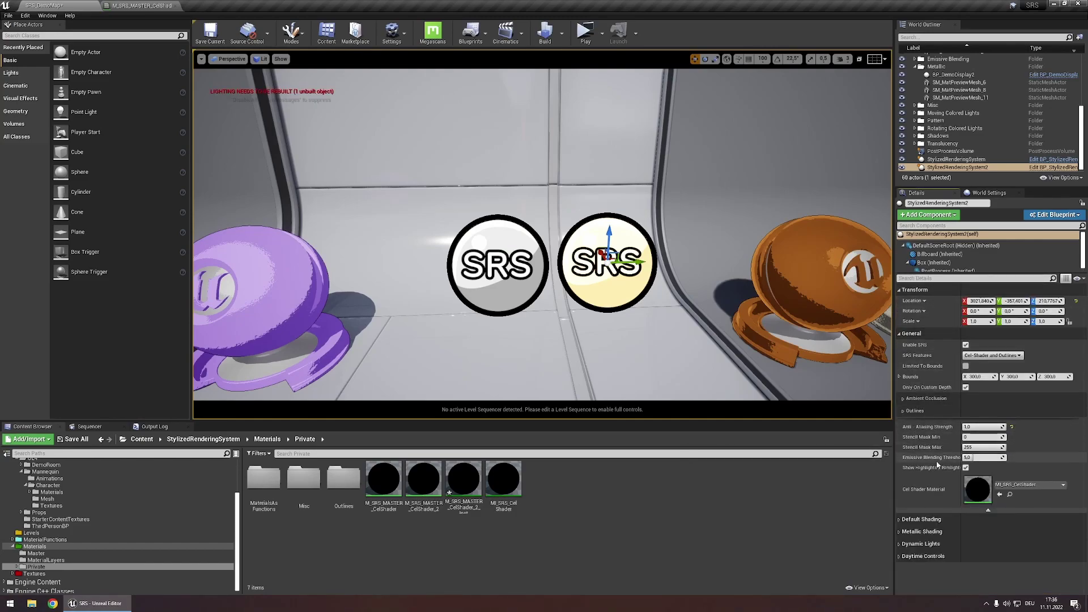
pyautogui.click(909, 411)
pyautogui.scroll(-2, 918, 430)
pyautogui.click(904, 346)
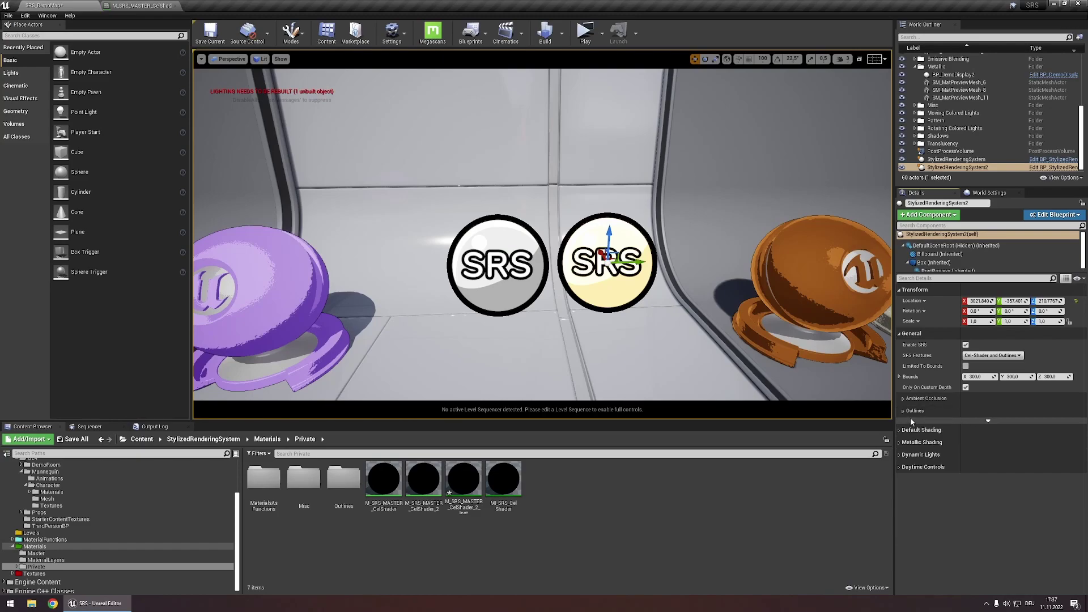
pyautogui.click(988, 421)
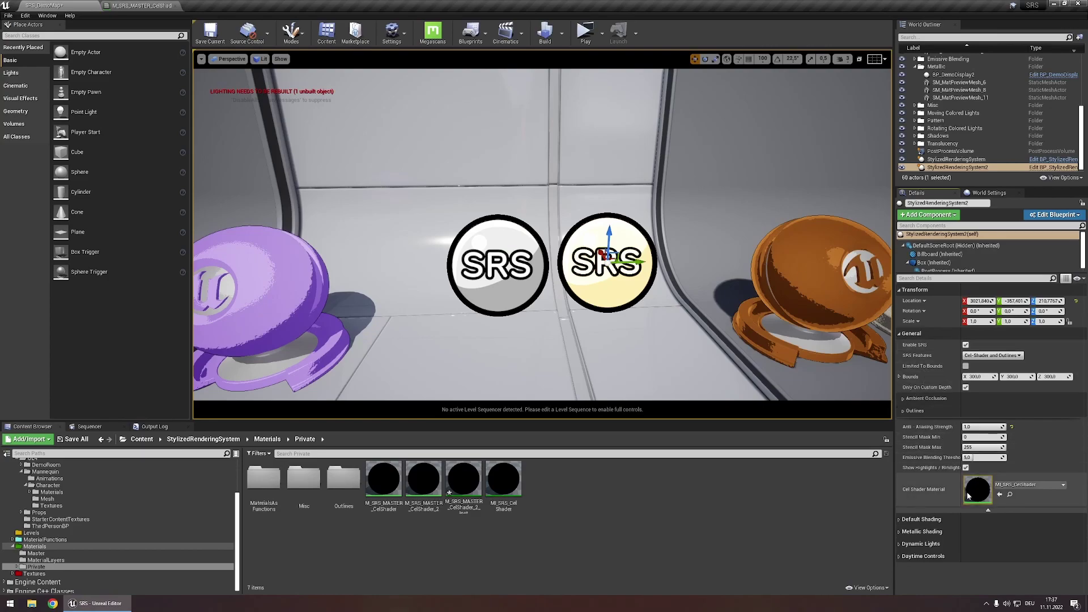
# Step: Assign M_SRS_MASTER_CelShader_2_Inst as StylizedRenderingSystem2's Cel Shader Material
pyautogui.click(1018, 488)
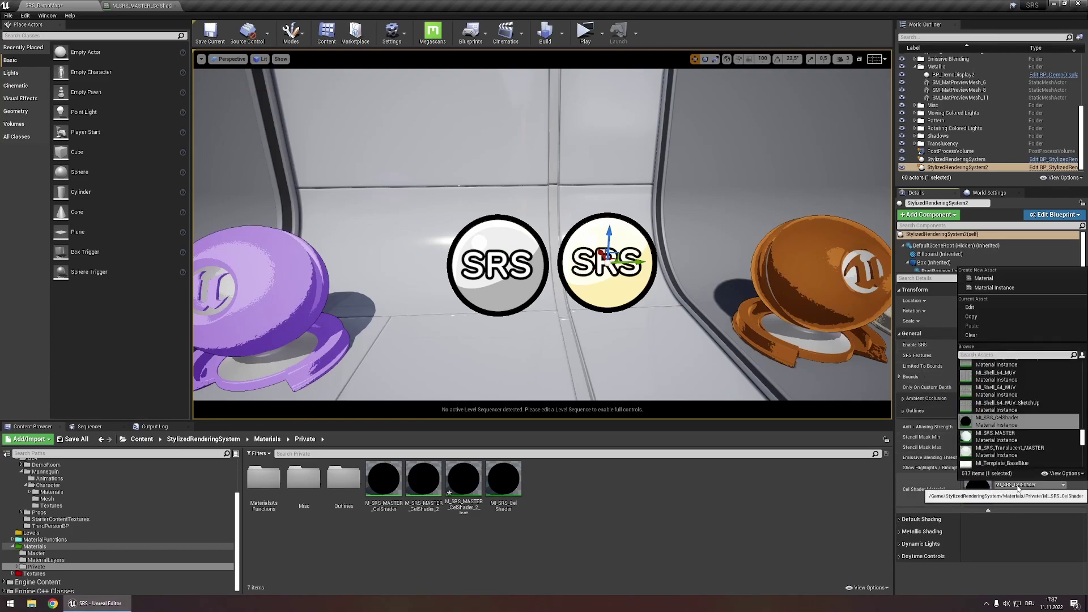
pyautogui.click(640, 520)
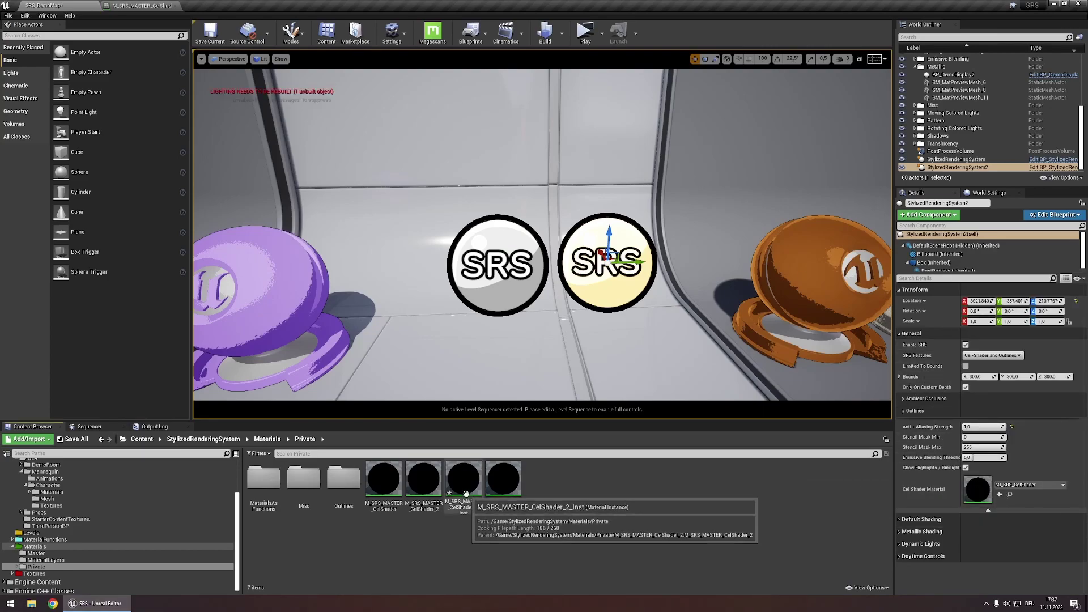
pyautogui.moveTo(464, 480); pyautogui.dragTo(966, 487)
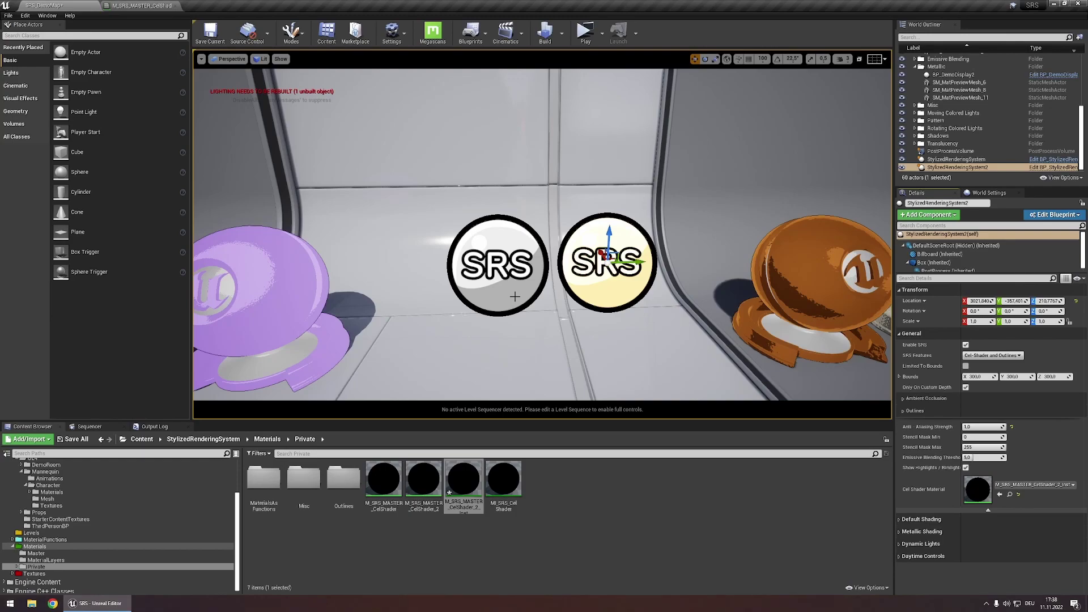
# Step: Set StylizedRenderingSystem's Stencil Mask Max to 127 and StylizedRenderingSystem2's Stencil Mask Min to 128
pyautogui.click(517, 238)
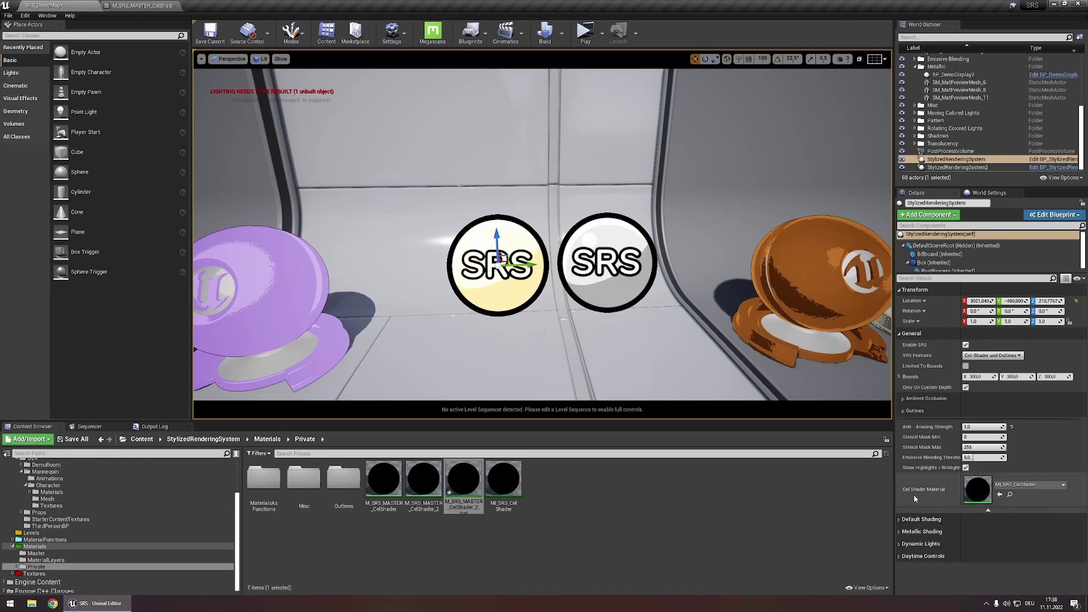
pyautogui.click(997, 448)
pyautogui.write('127')
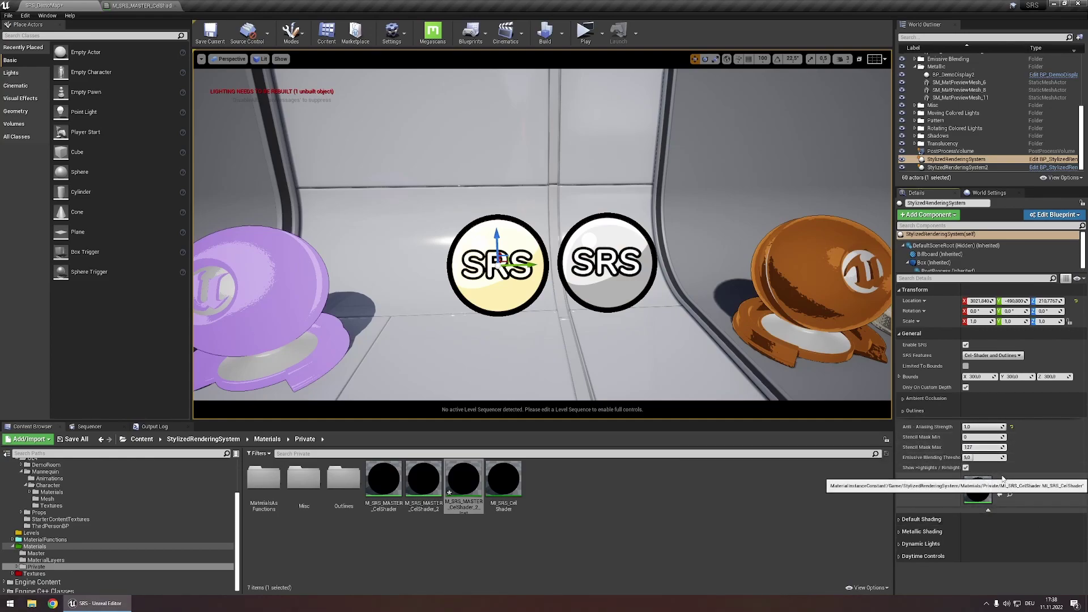
pyautogui.press('Return')
pyautogui.click(628, 270)
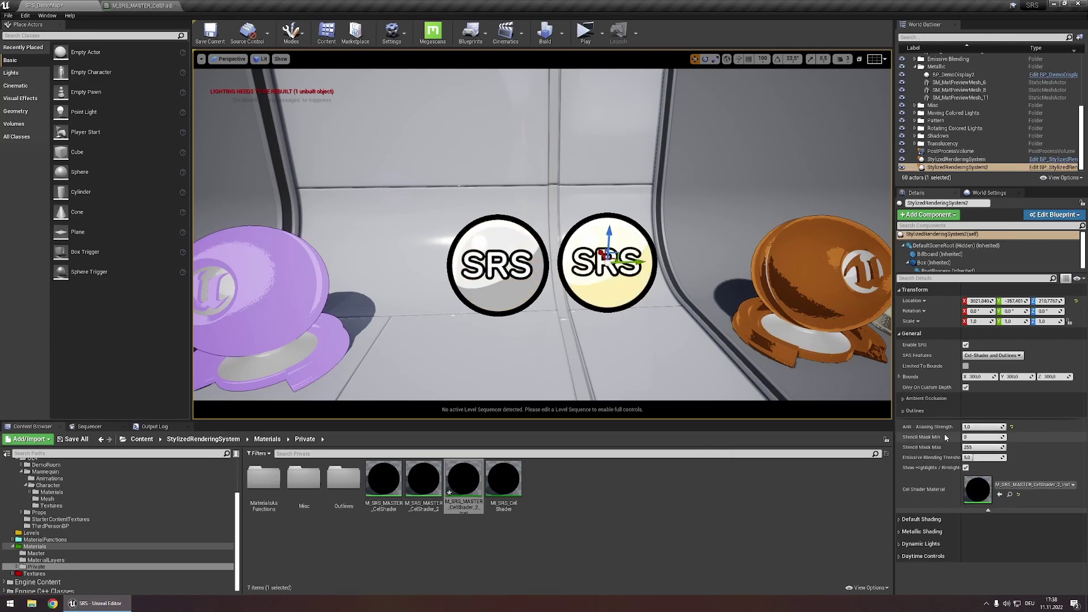
pyautogui.press('Return')
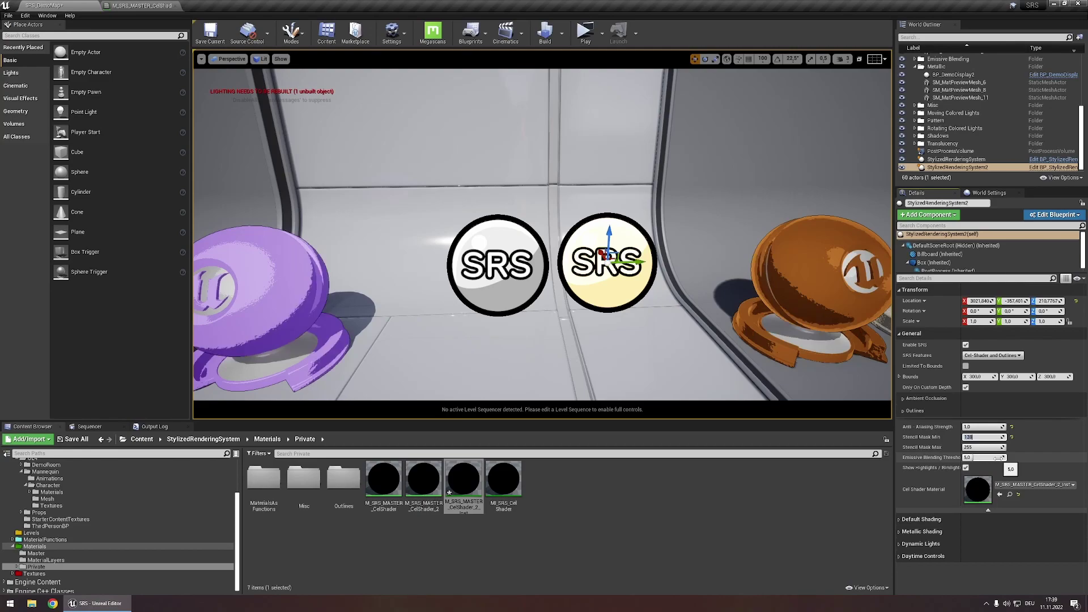
# Step: Give sphere SM_MatPreviewMesh_31 a CustomDepth Stencil Value of 128 and frame it in view
pyautogui.moveTo(567, 227); pyautogui.dragTo(567, 227, button='right')
pyautogui.click(566, 238)
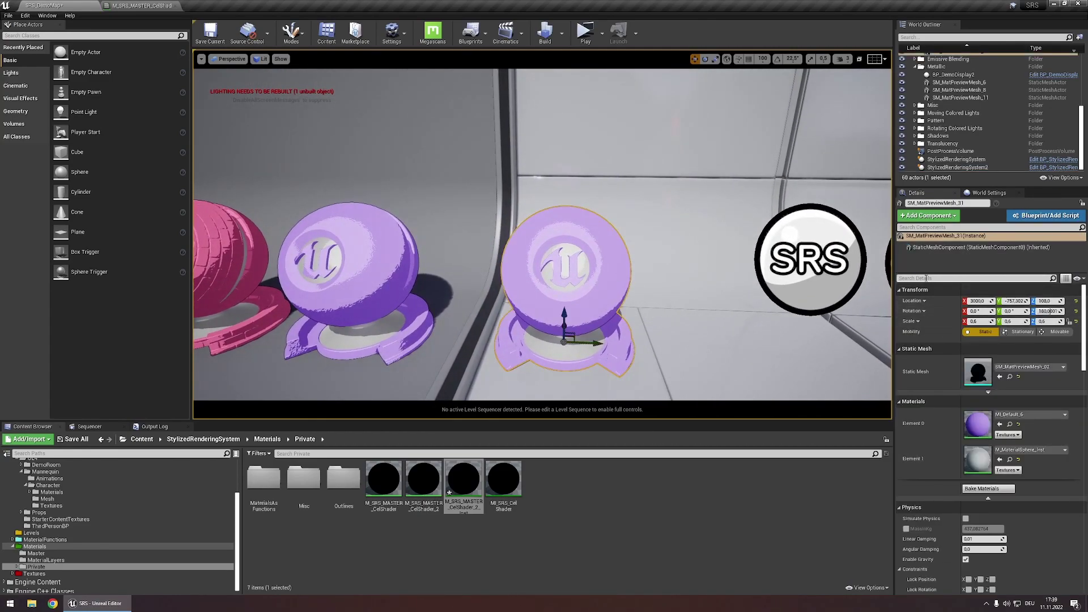
pyautogui.click(975, 278)
pyautogui.write('custom')
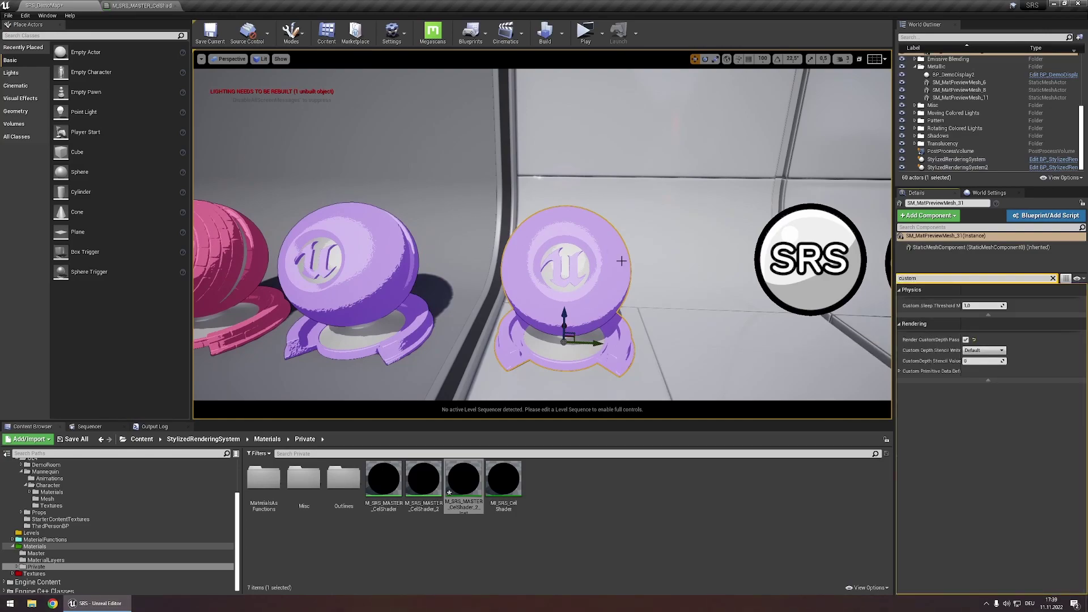
pyautogui.click(984, 361)
pyautogui.write('128')
pyautogui.press('Return')
pyautogui.scroll(-2, 648, 274)
pyautogui.scroll(-2, 648, 274)
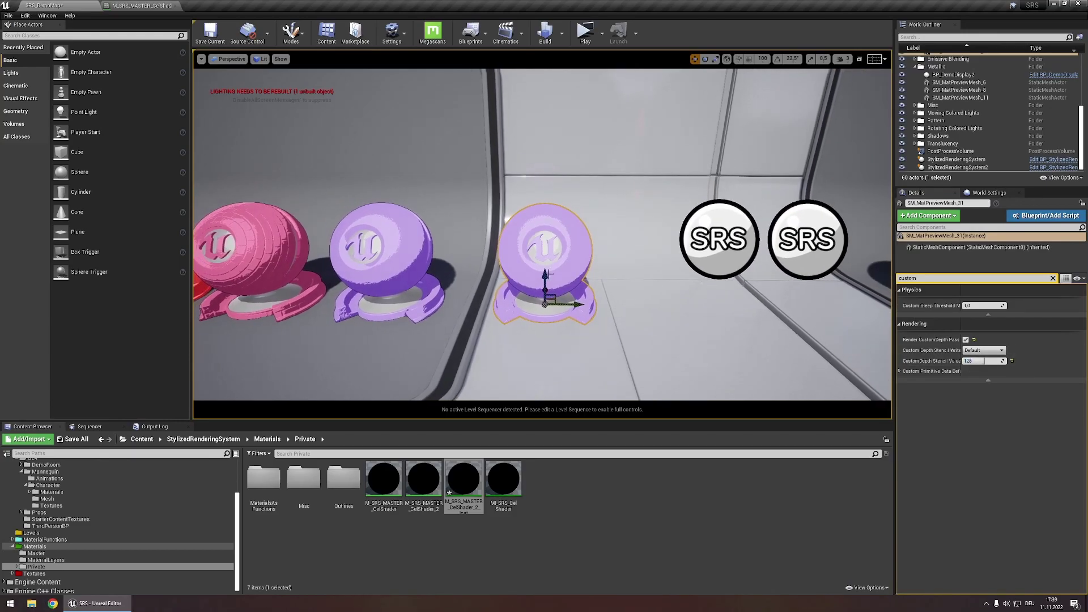
pyautogui.moveTo(648, 275); pyautogui.dragTo(625, 207, button='right')
pyautogui.press('f')
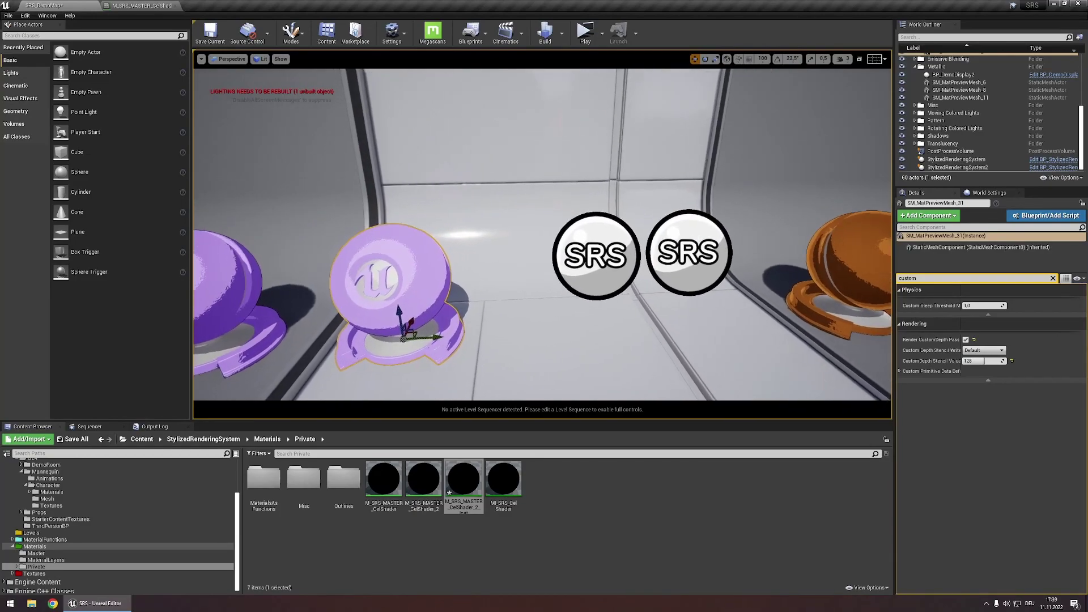
# Step: Set StylizedRenderingSystem2's Highlight / Rimlight Color to blue-violet with brightness V of 3
pyautogui.click(725, 234)
pyautogui.click(1053, 278)
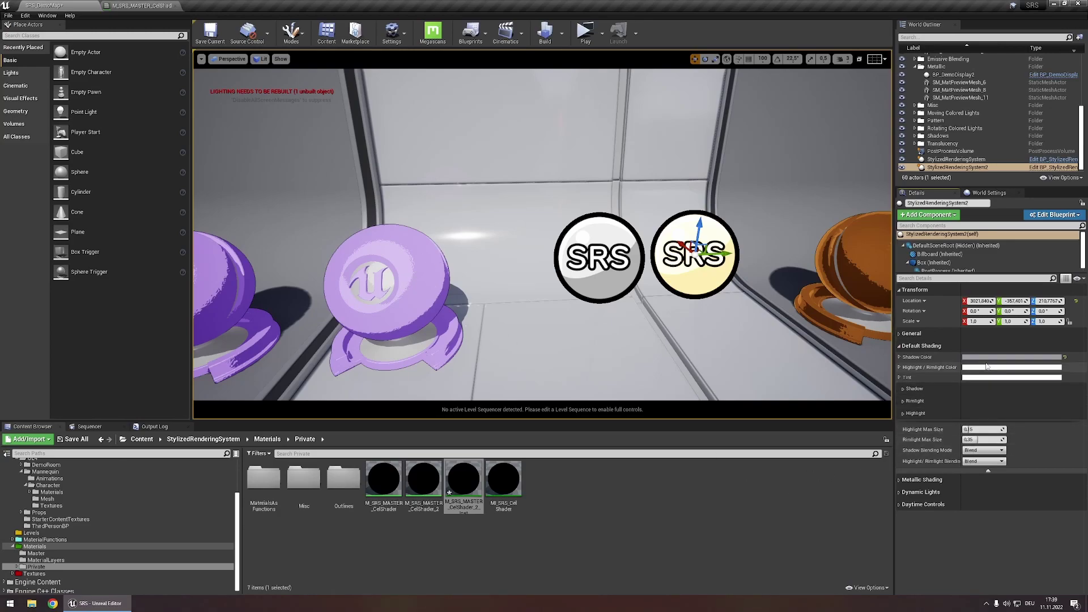
pyautogui.click(1012, 367)
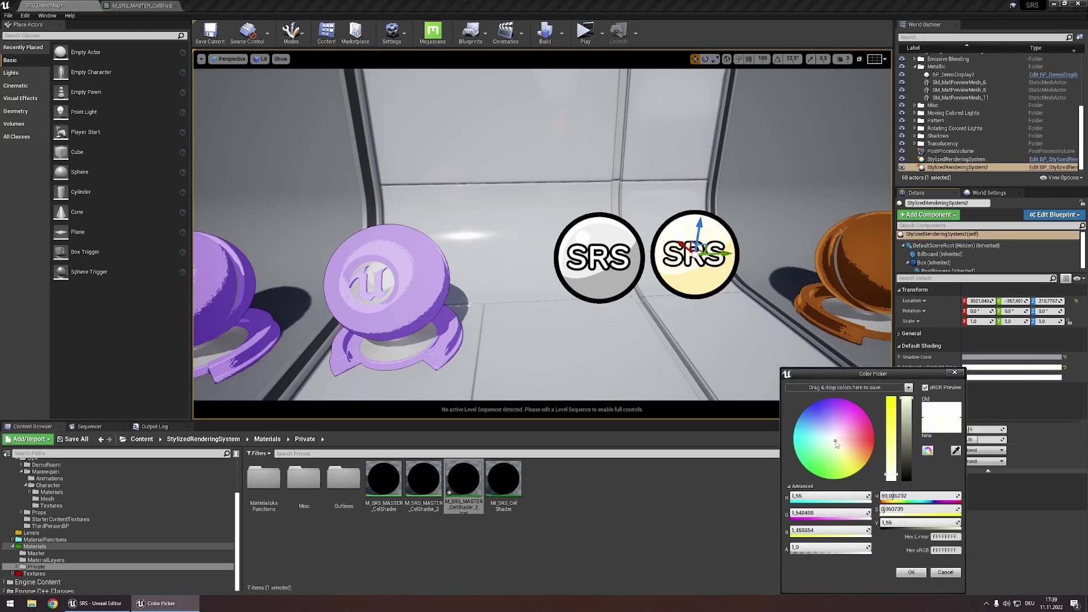
pyautogui.moveTo(836, 443); pyautogui.dragTo(821, 413)
pyautogui.click(908, 522)
pyautogui.write('3')
pyautogui.press('Return')
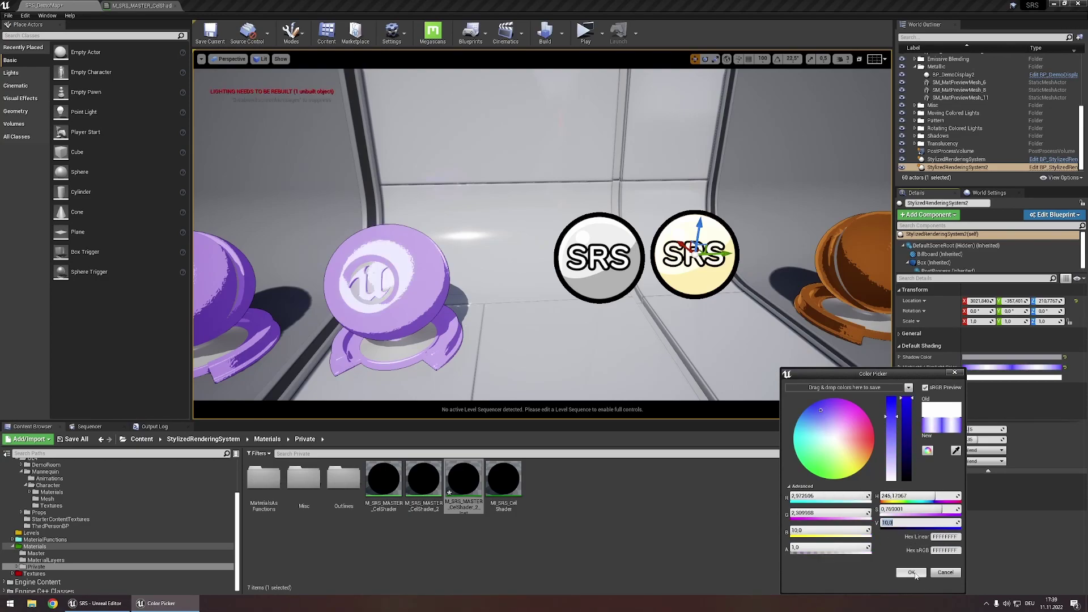
pyautogui.click(912, 572)
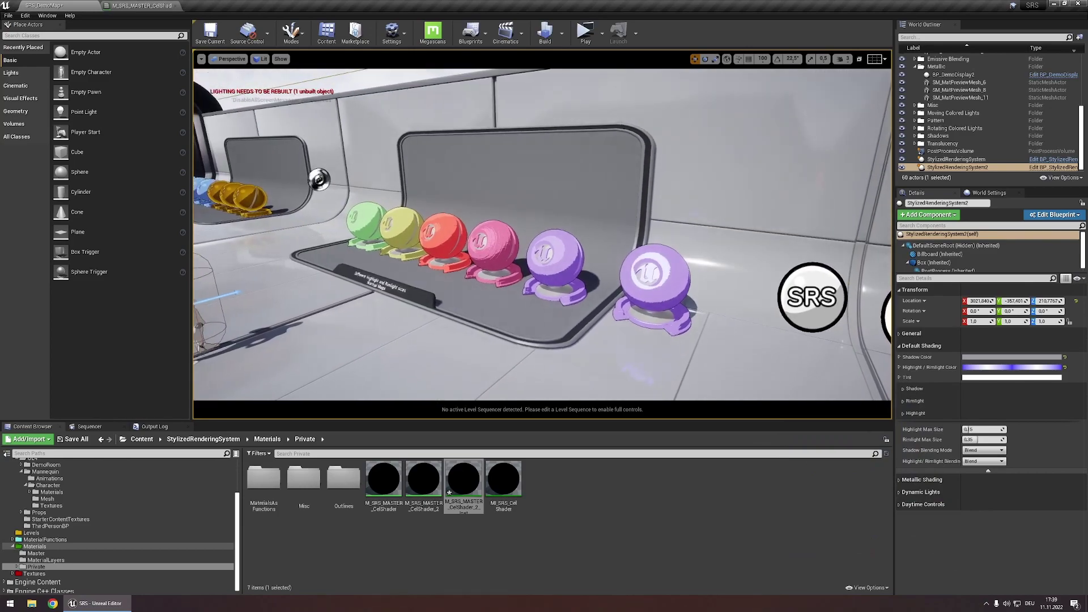
pyautogui.moveTo(438, 297); pyautogui.dragTo(437, 297, button='right')
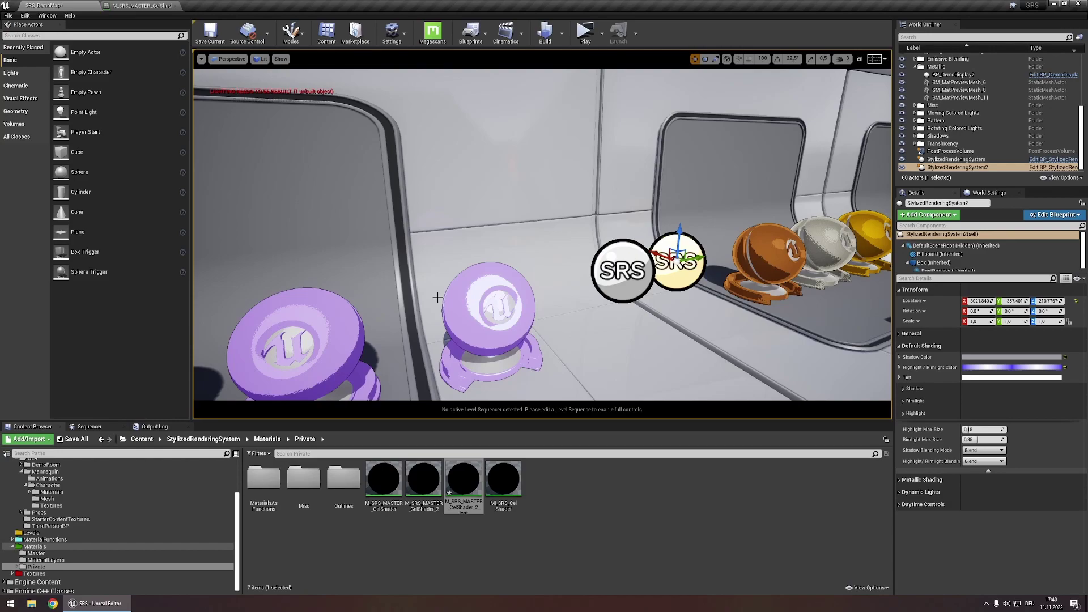
# Step: Change StylizedRenderingSystem2's SRS Features from Cel Shader and Outlines to Cel-Shader only
pyautogui.moveTo(437, 297); pyautogui.dragTo(438, 297, button='right')
pyautogui.click(911, 334)
pyautogui.click(992, 356)
pyautogui.click(975, 370)
pyautogui.moveTo(570, 288); pyautogui.dragTo(570, 288, button='right')
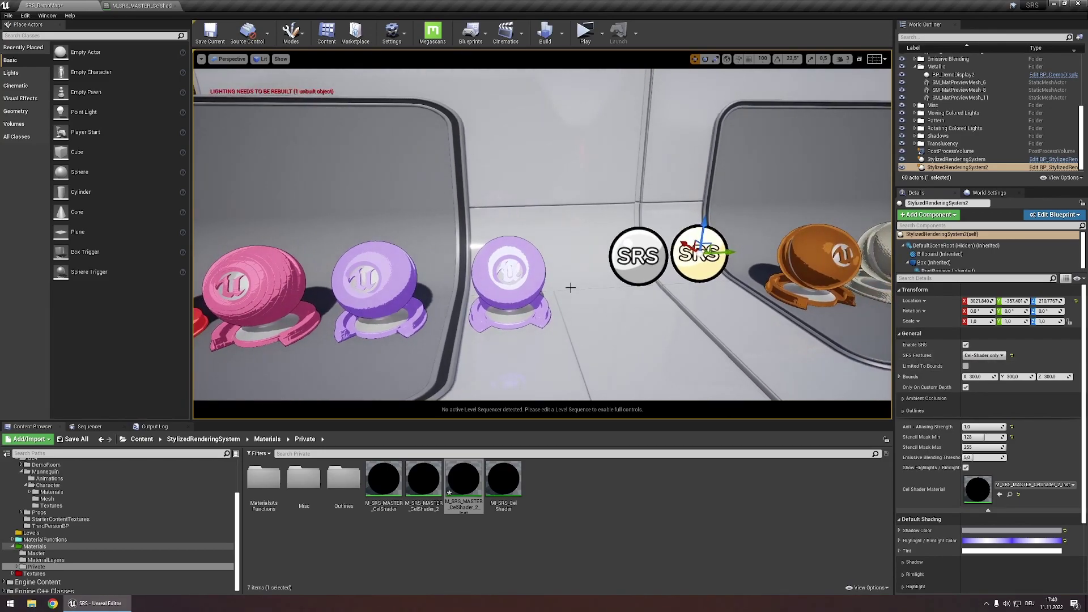